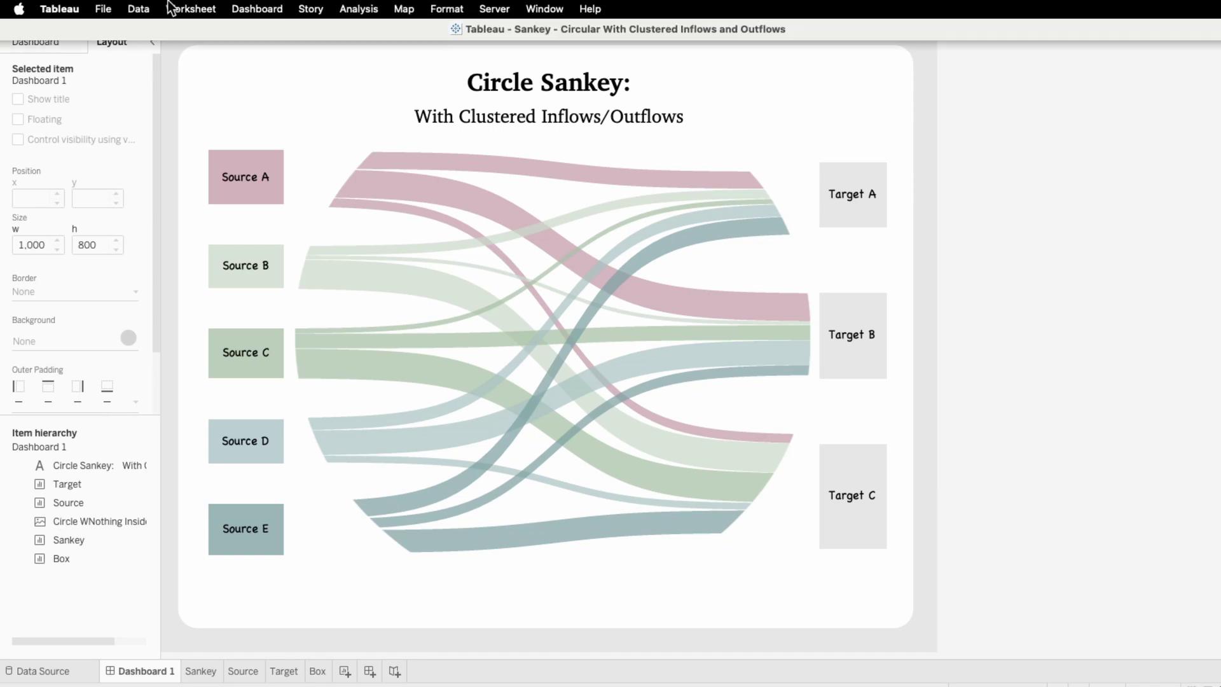
# Connect a new Microsoft Excel data source to the Sample 2 workbook.
pyautogui.click(139, 9)
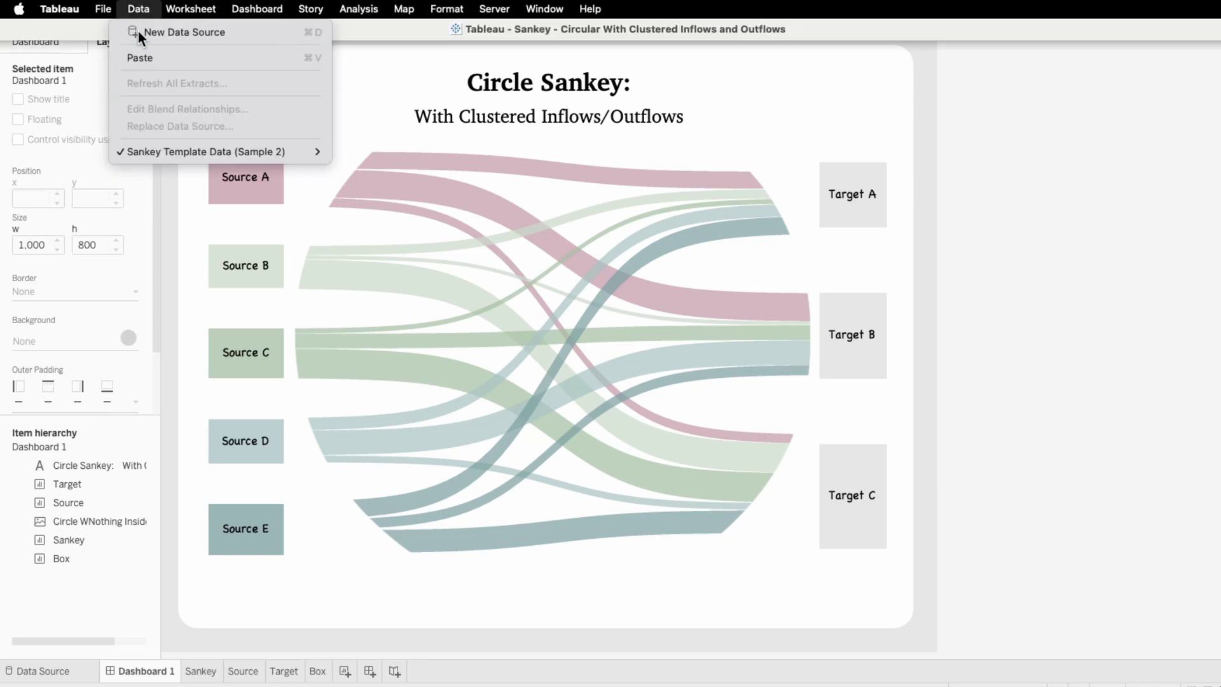
pyautogui.click(140, 33)
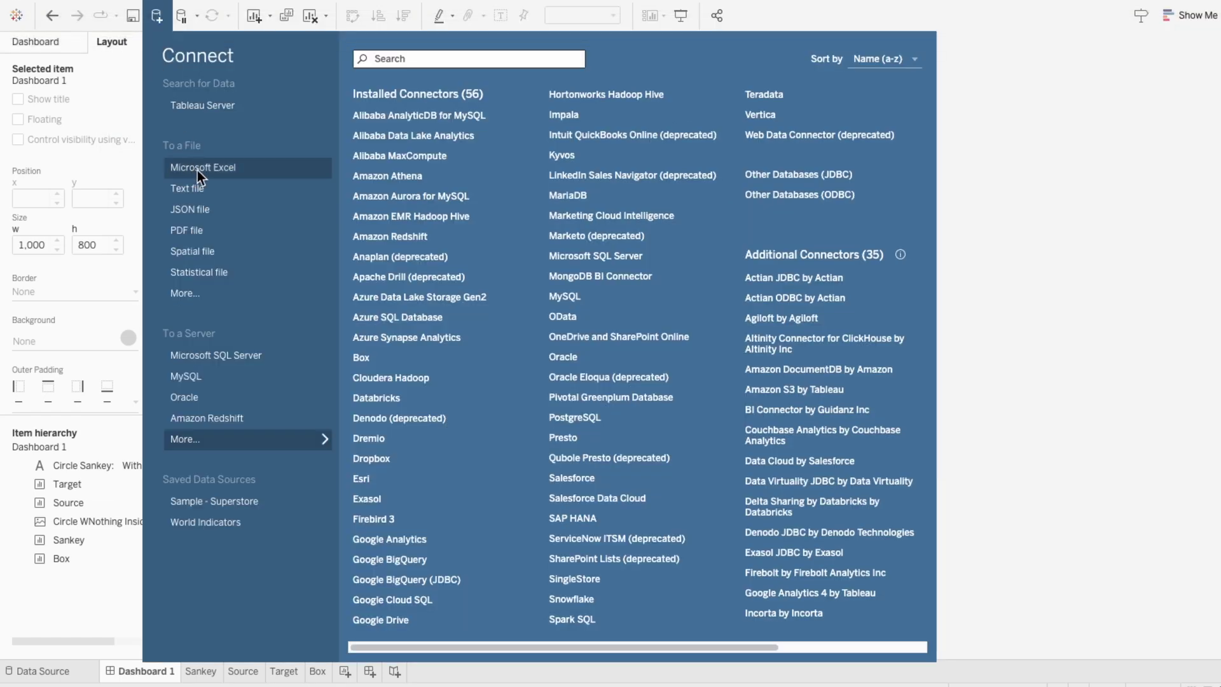
pyautogui.click(197, 168)
pyautogui.doubleClick(325, 118)
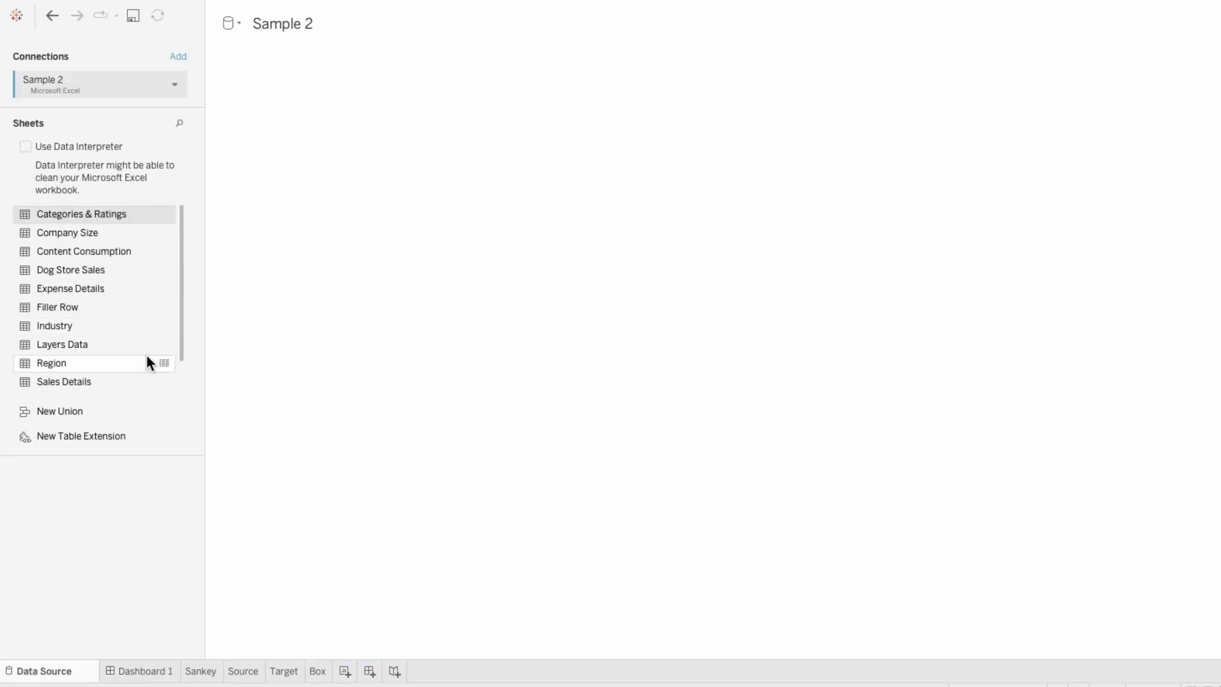
# Place the Sankey New Data sheet on the canvas and union it with itself.
pyautogui.scroll(-2, 145, 359)
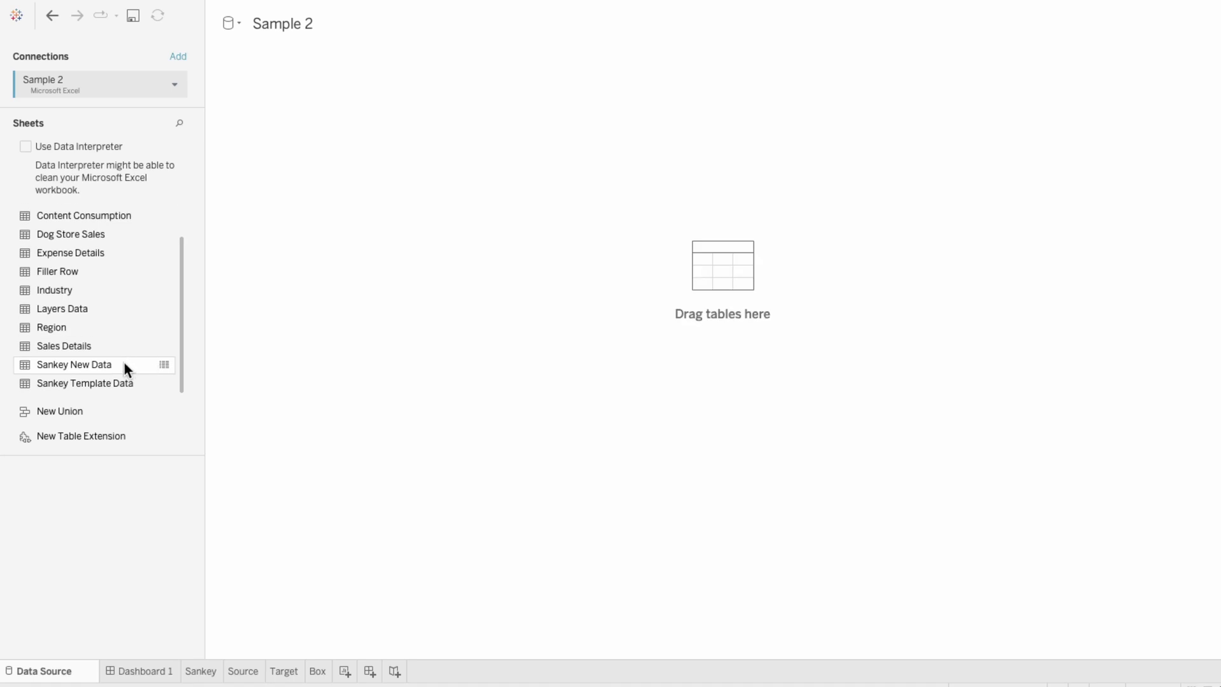
pyautogui.moveTo(124, 363); pyautogui.dragTo(328, 137)
pyautogui.scroll(-2, 137, 324)
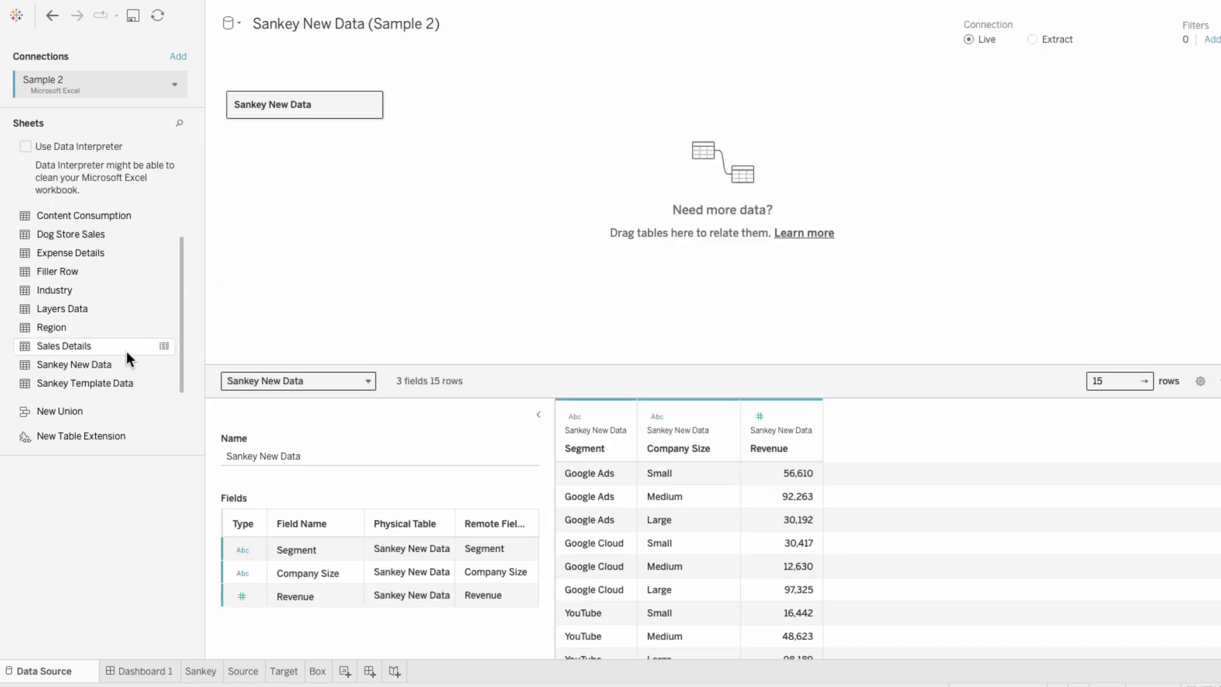
pyautogui.moveTo(121, 362); pyautogui.dragTo(298, 127)
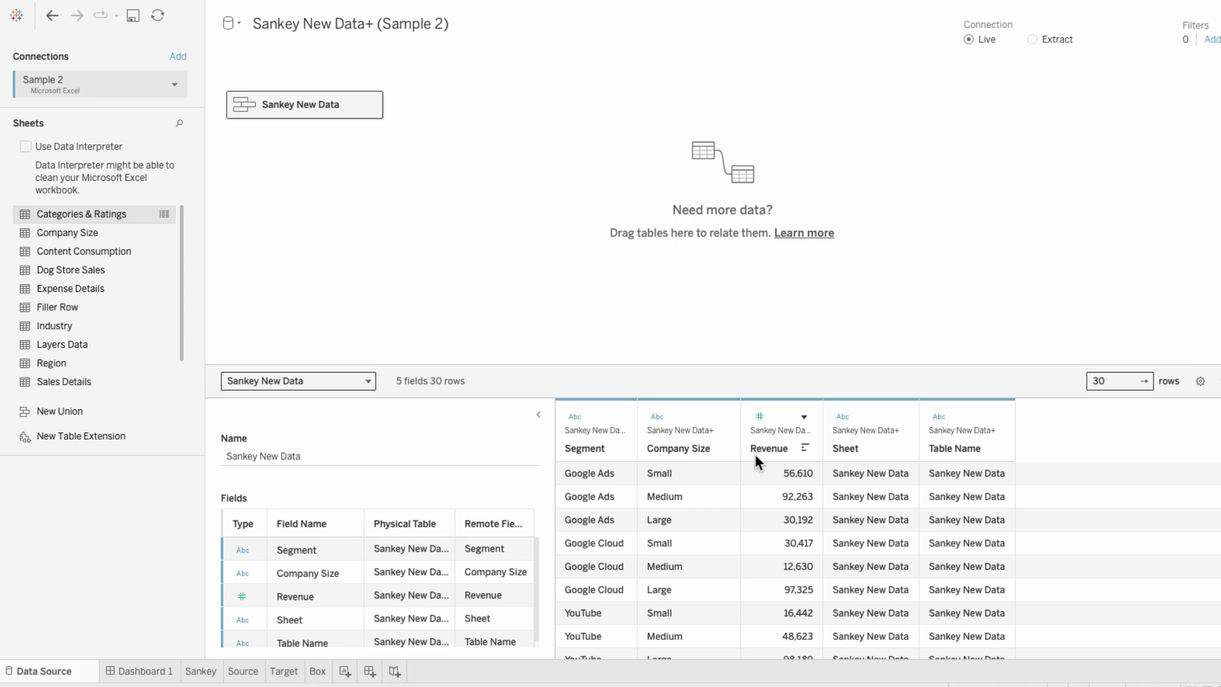
# On the Sankey sheet, rename the Source field to Segment.
pyautogui.click(193, 676)
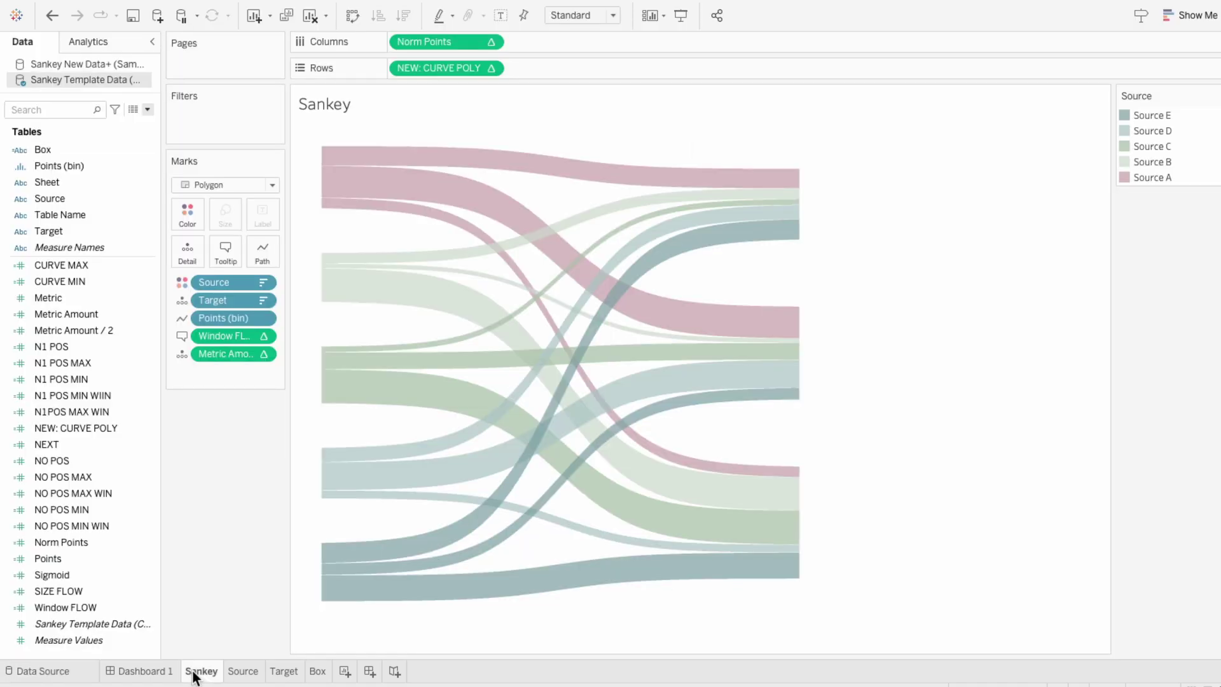
pyautogui.rightClick(79, 197)
pyautogui.click(101, 258)
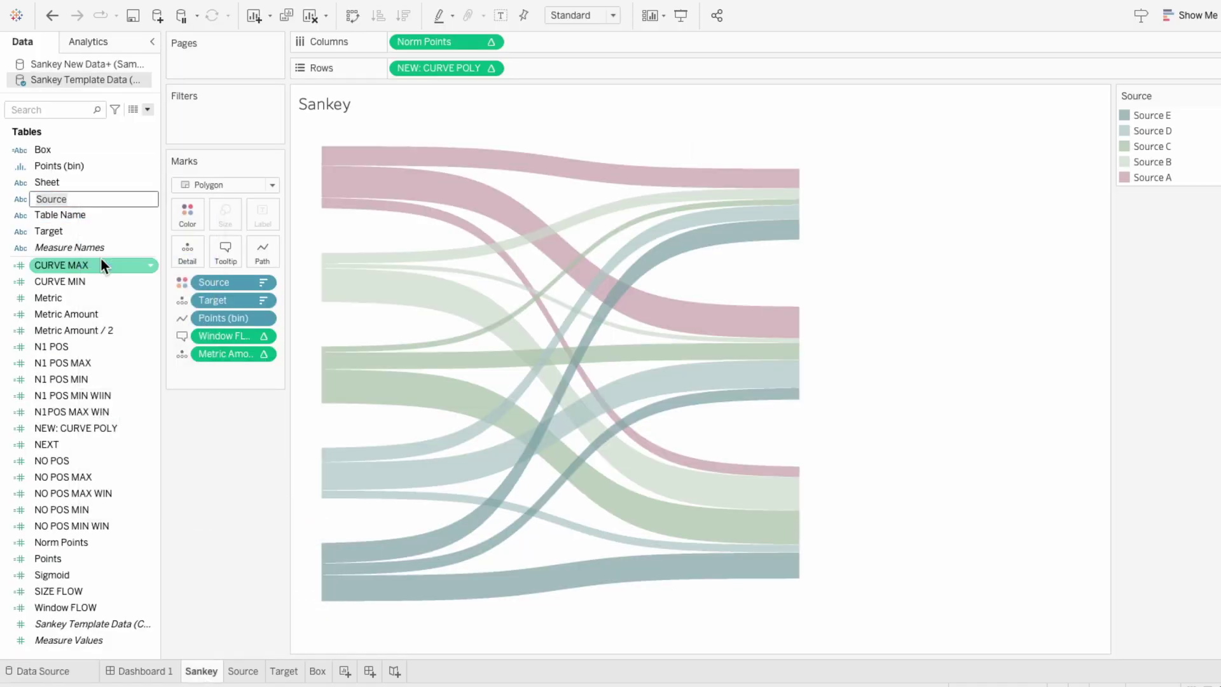
pyautogui.write('Segment')
pyautogui.press('Return')
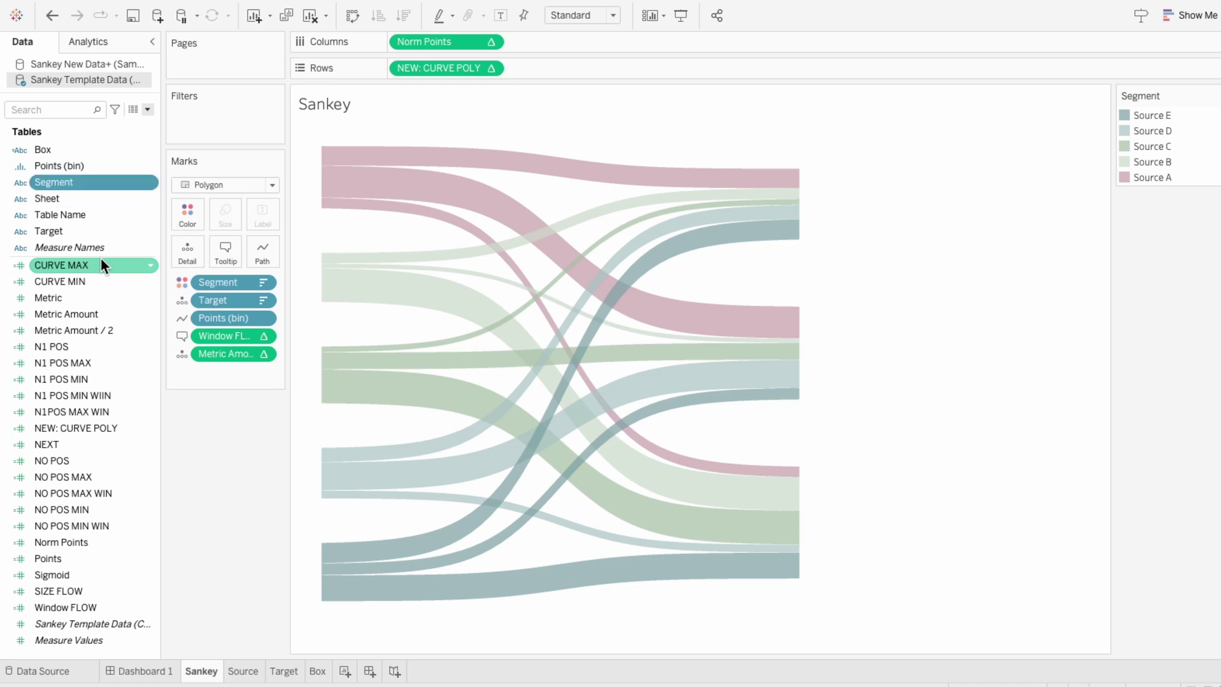
# Rename the Target field to Company Size.
pyautogui.rightClick(82, 233)
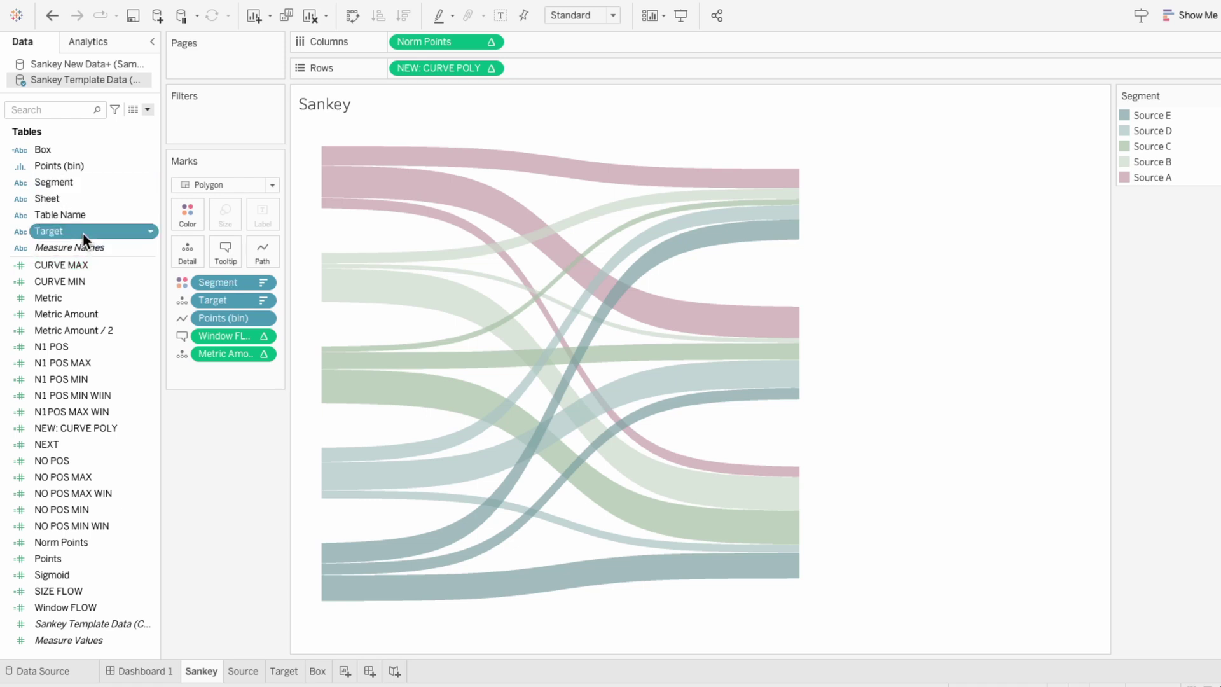
pyautogui.click(100, 290)
pyautogui.write('Company Size')
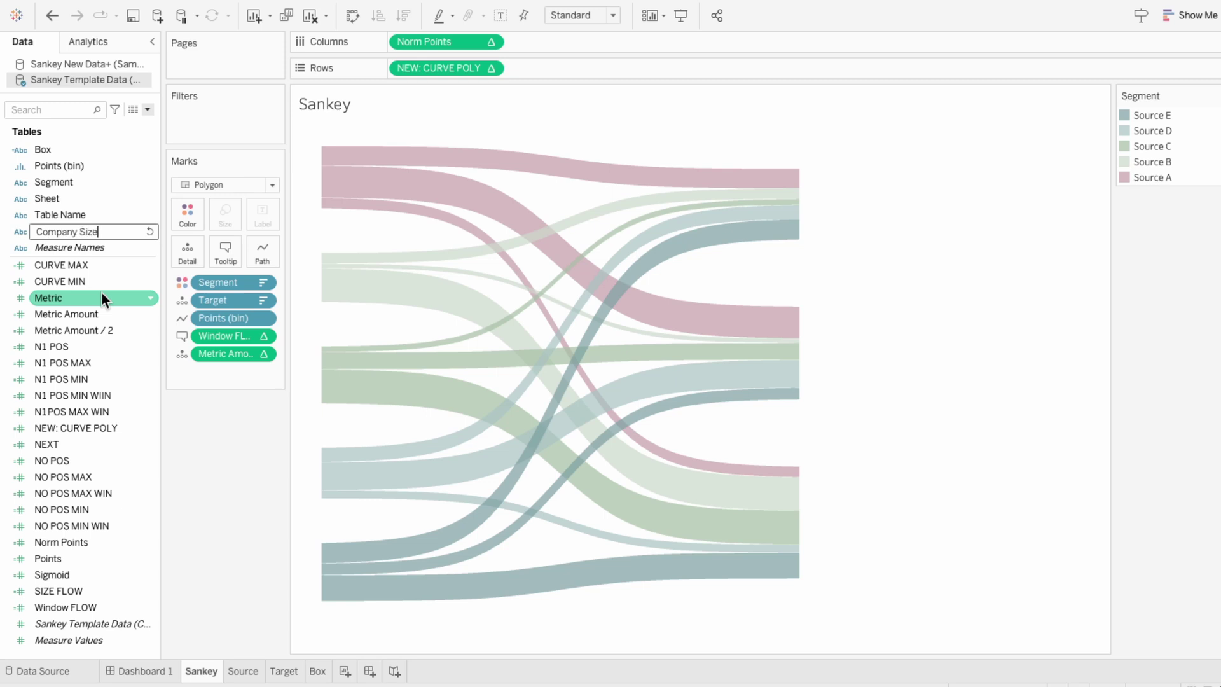
pyautogui.press('Return')
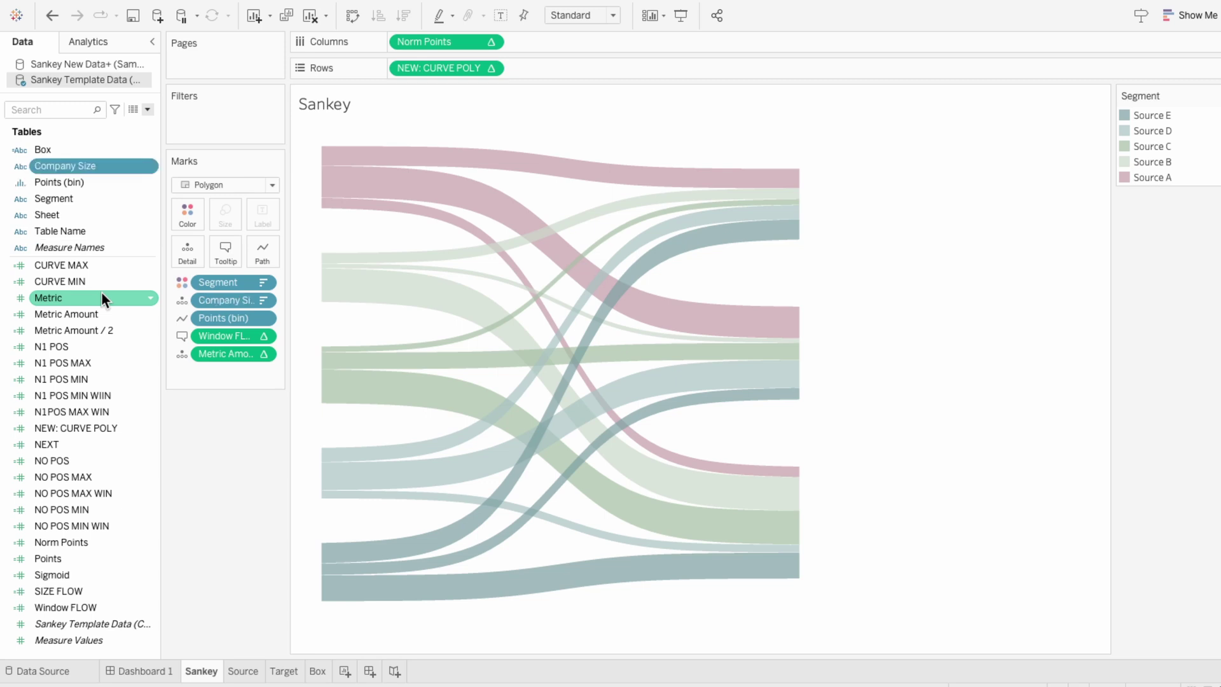
# Rename the Metric field to Revenue.
pyautogui.rightClick(102, 294)
pyautogui.click(122, 355)
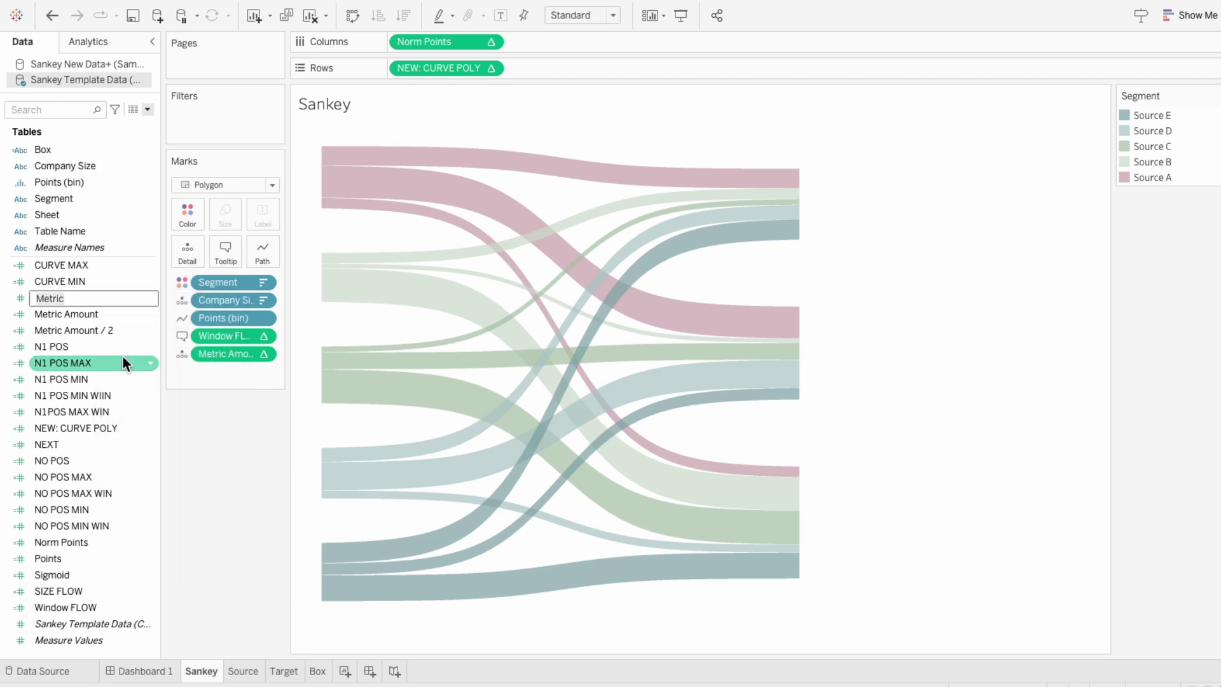
pyautogui.write('Revenue')
pyautogui.press('Return')
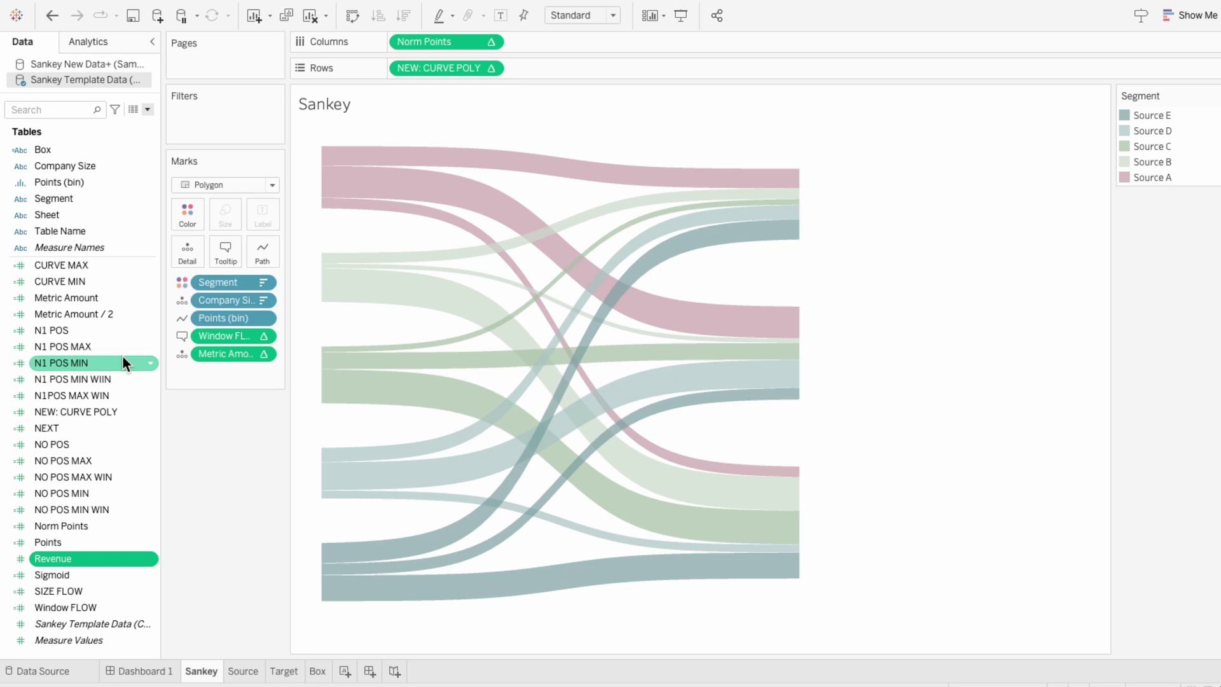
# Replace Sankey Template Data with Sankey New Data+ and view the result on Dashboard 1.
pyautogui.rightClick(98, 83)
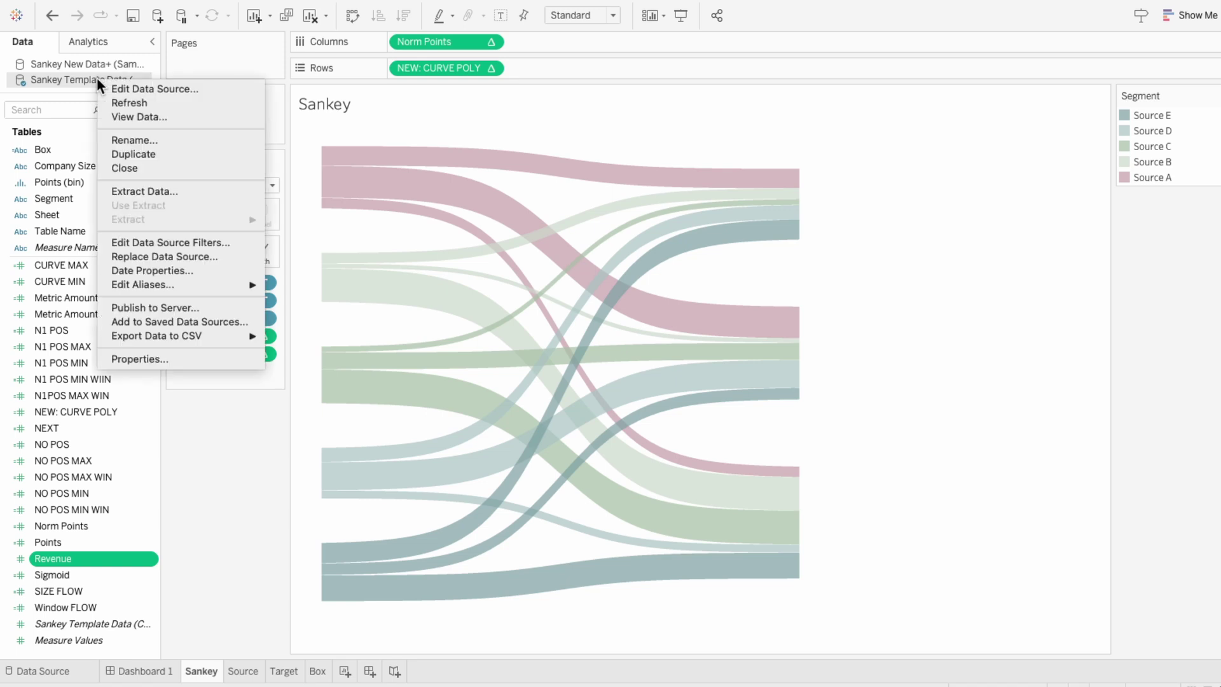
pyautogui.click(124, 256)
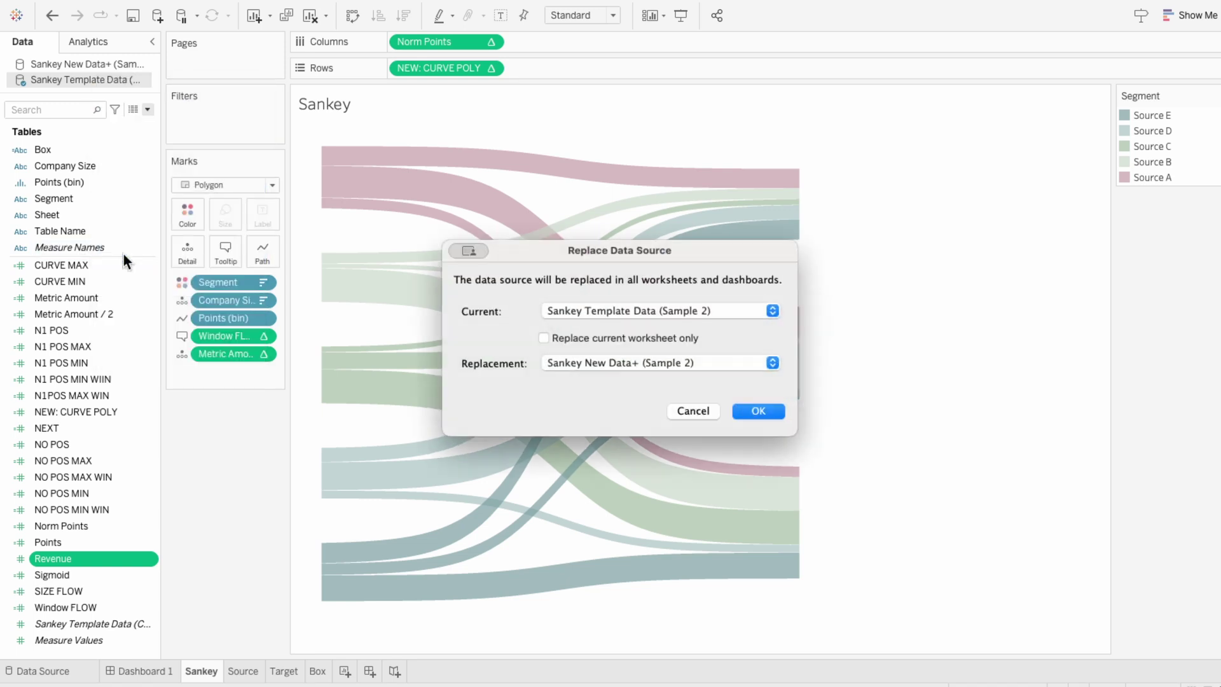
pyautogui.click(759, 411)
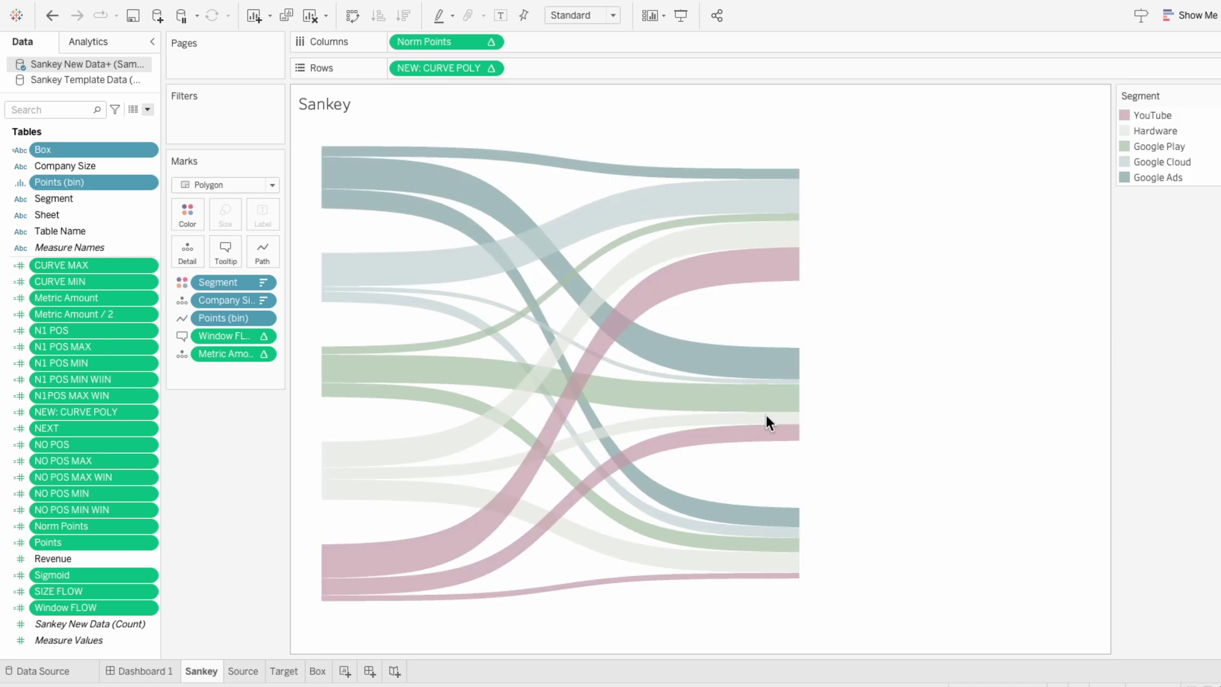
pyautogui.click(154, 672)
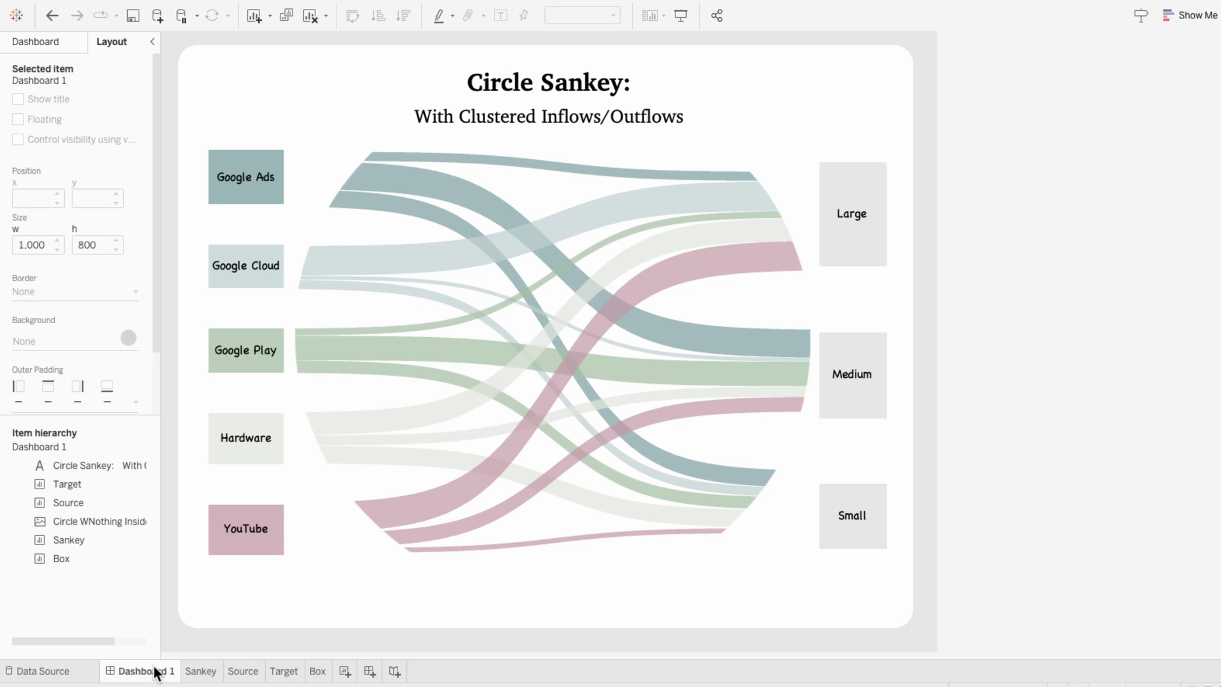
# Clear the sorts on Segment and Company Size in the Sankey sheet and check Dashboard 1.
pyautogui.click(190, 671)
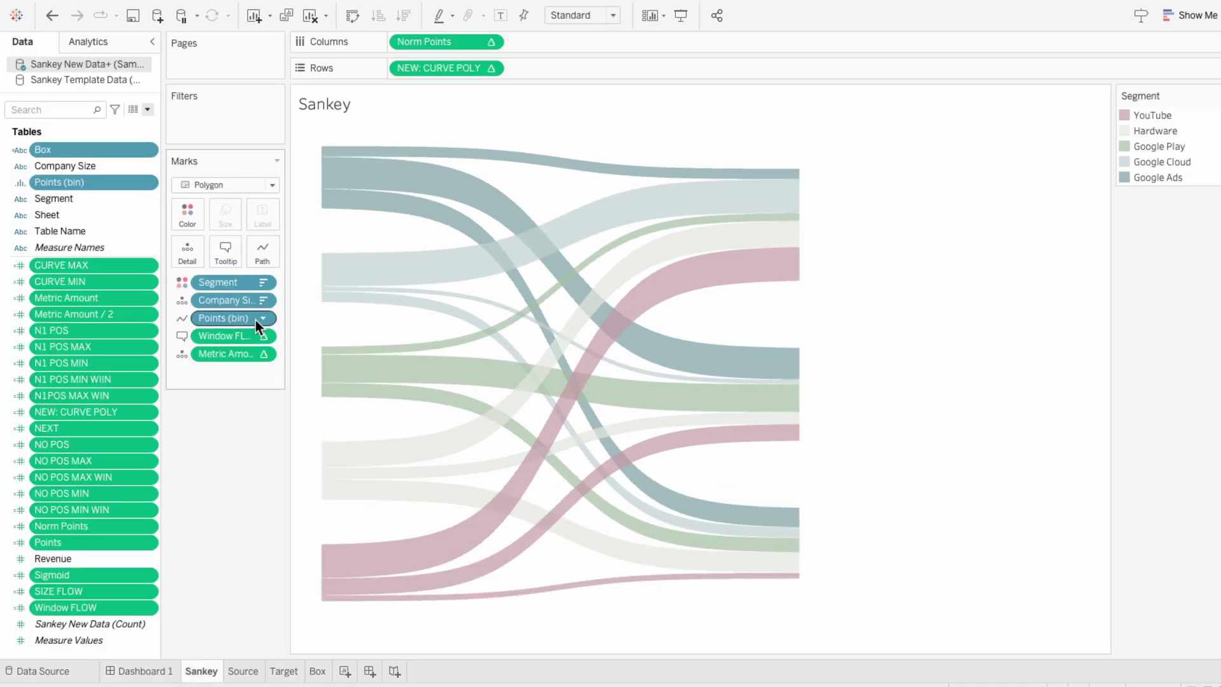
pyautogui.rightClick(242, 283)
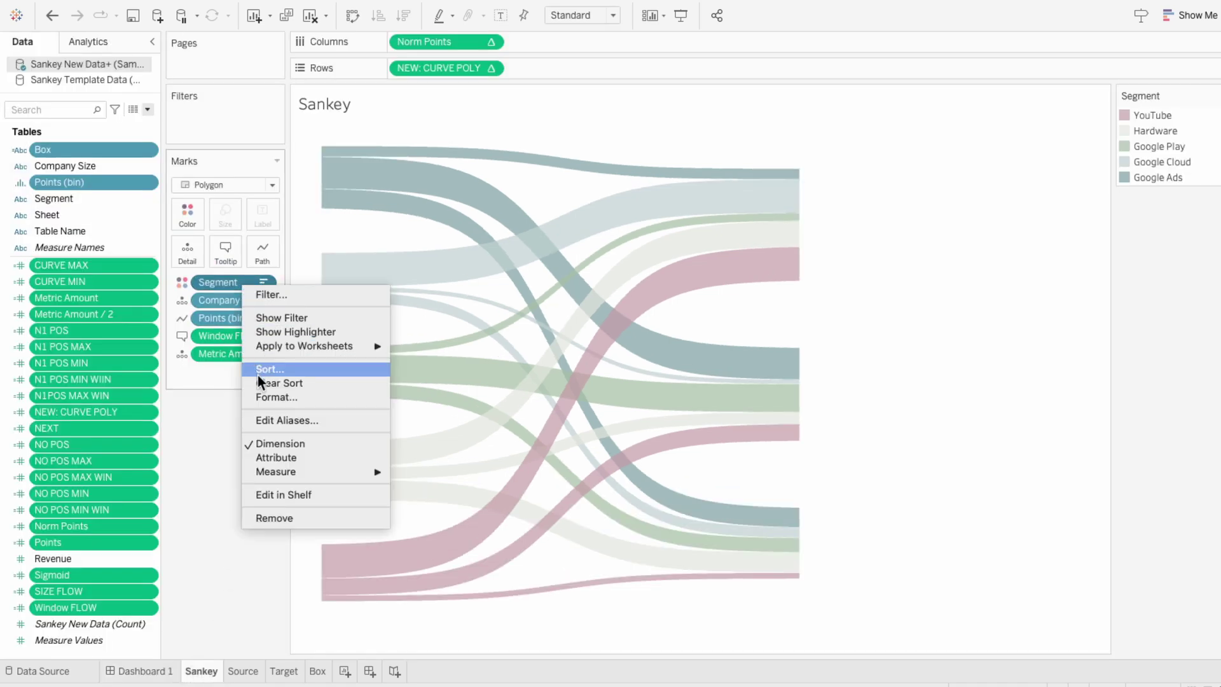
pyautogui.click(261, 382)
pyautogui.rightClick(249, 301)
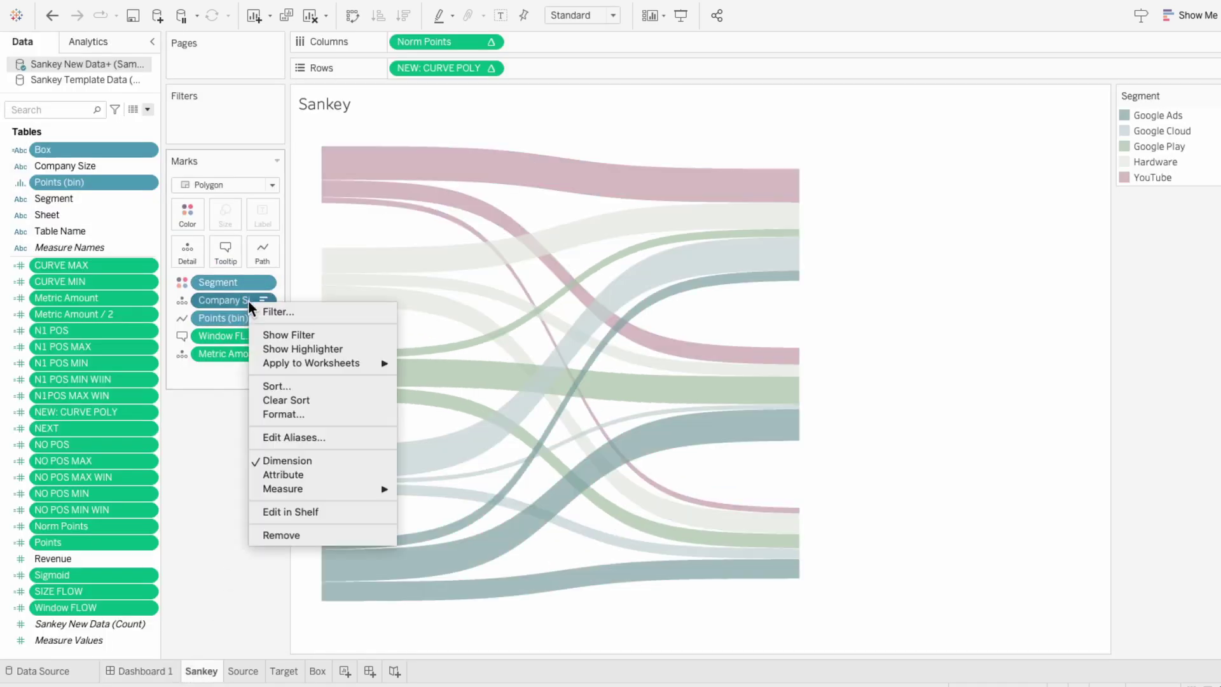
pyautogui.click(269, 399)
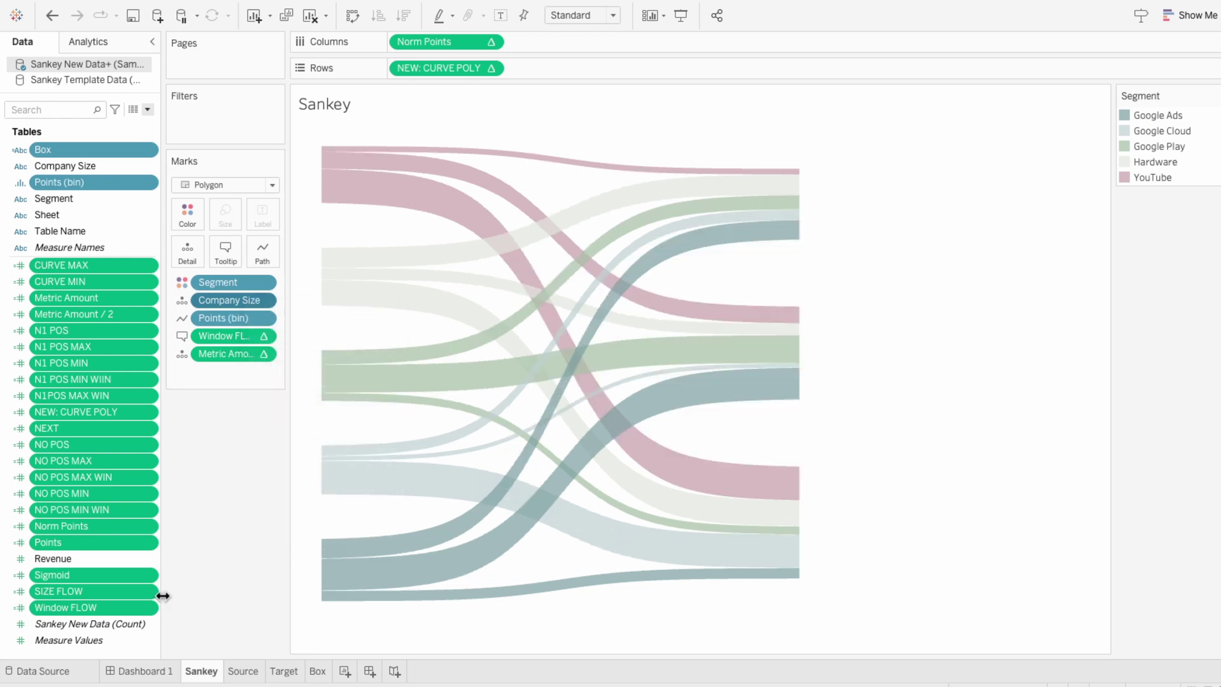
pyautogui.click(154, 673)
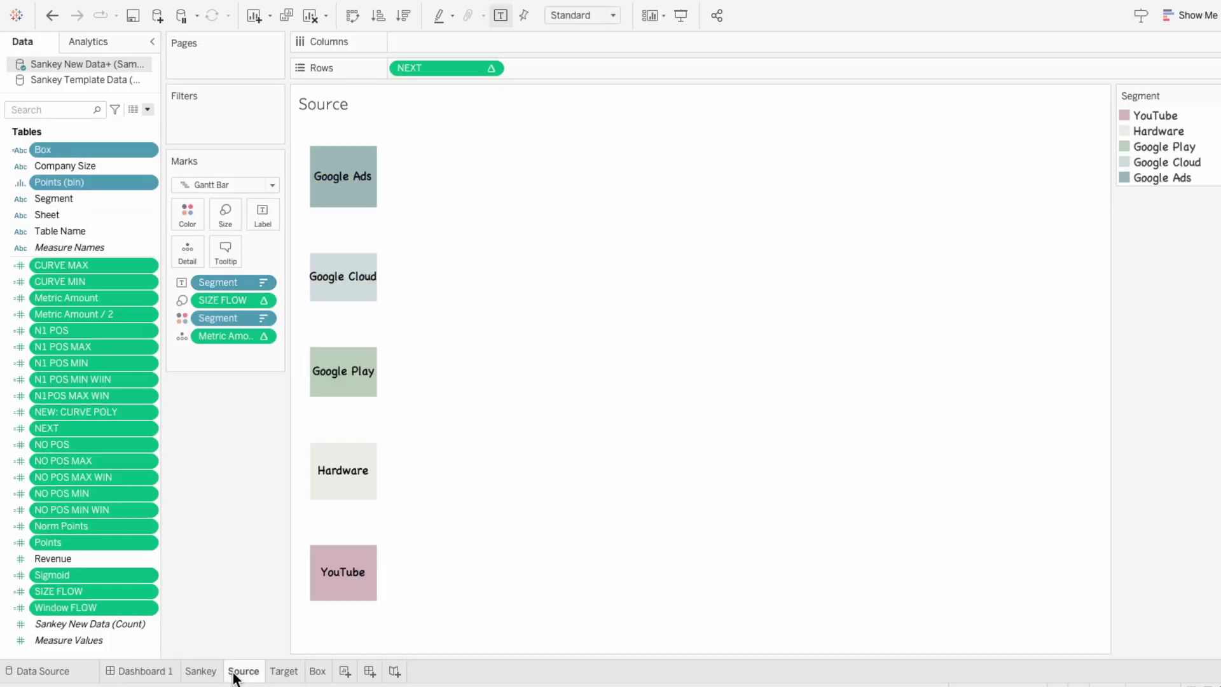
# Clear the Segment sort on Source and the Company Size sort on Target, then recheck Dashboard 1.
pyautogui.click(236, 672)
pyautogui.rightClick(235, 279)
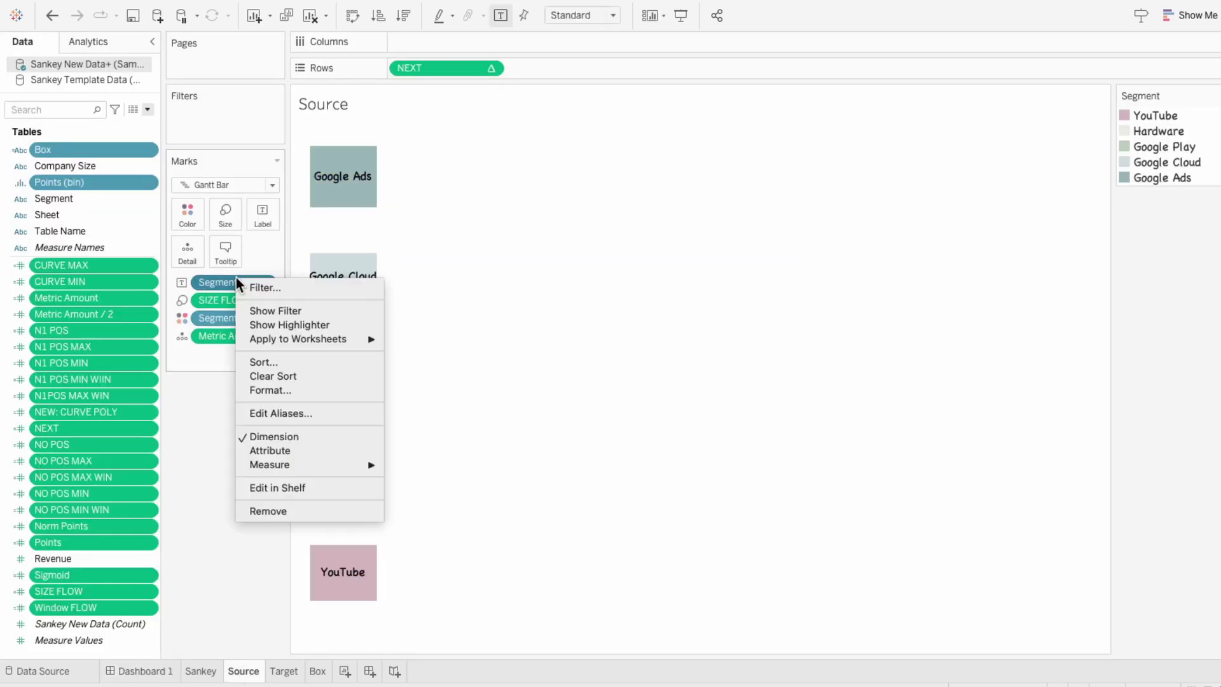
pyautogui.click(257, 375)
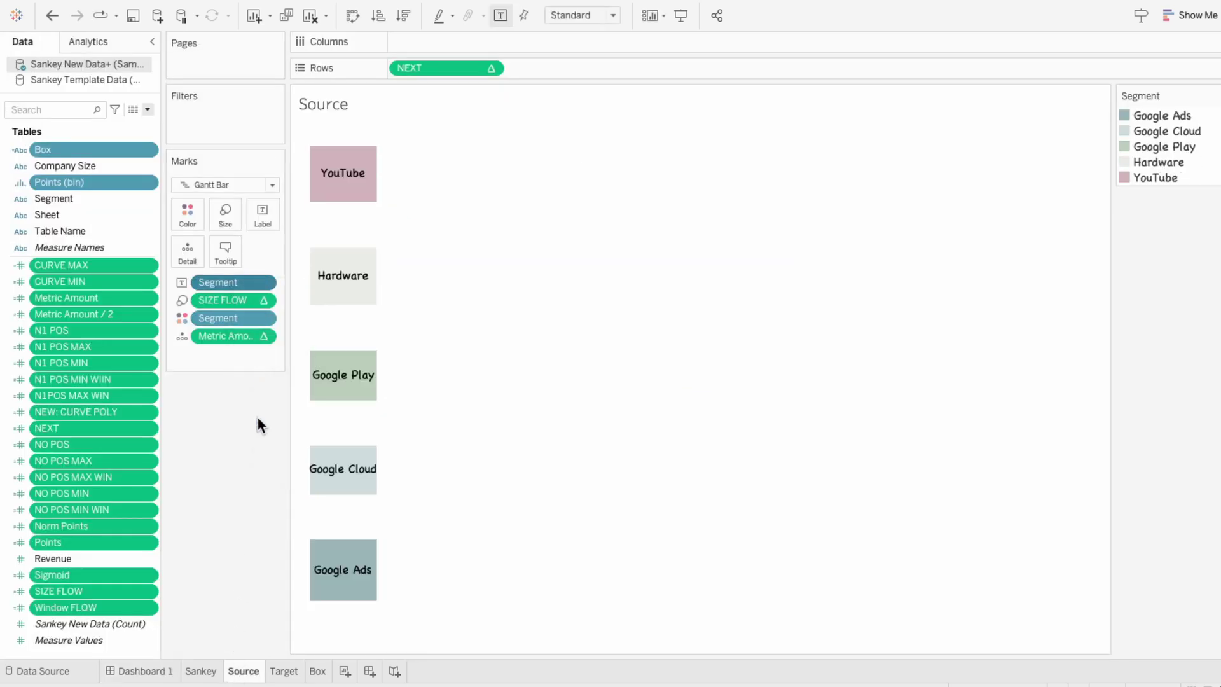
pyautogui.click(294, 668)
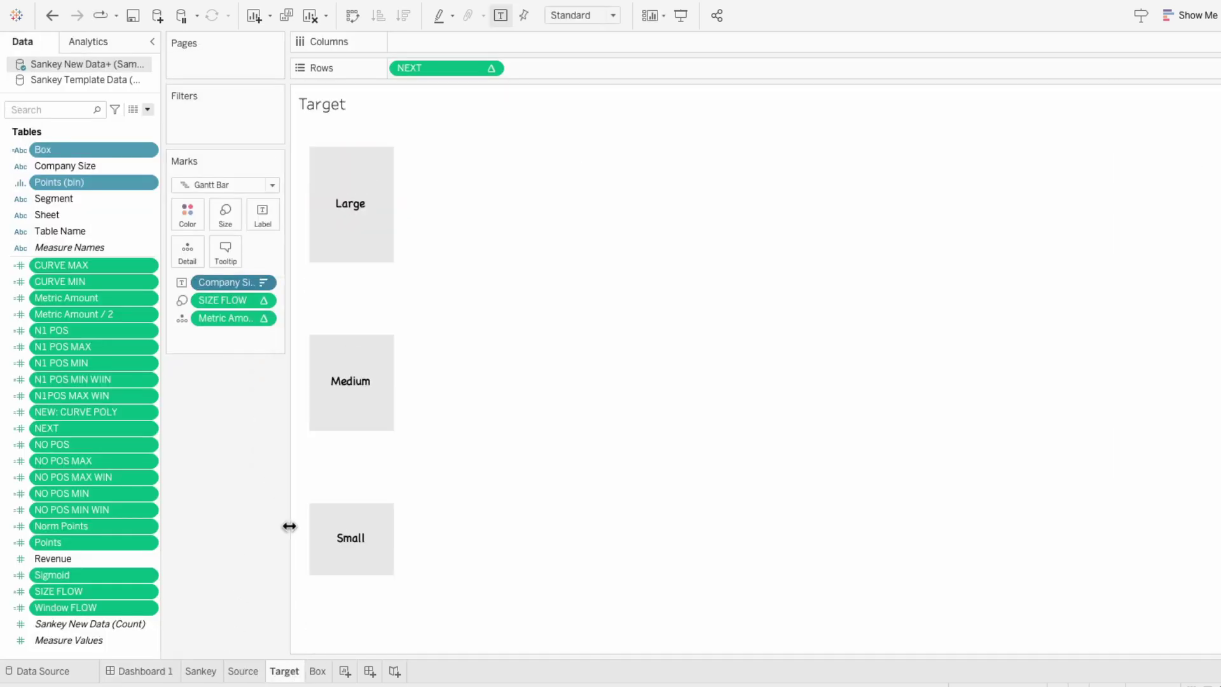
pyautogui.rightClick(224, 281)
pyautogui.click(246, 379)
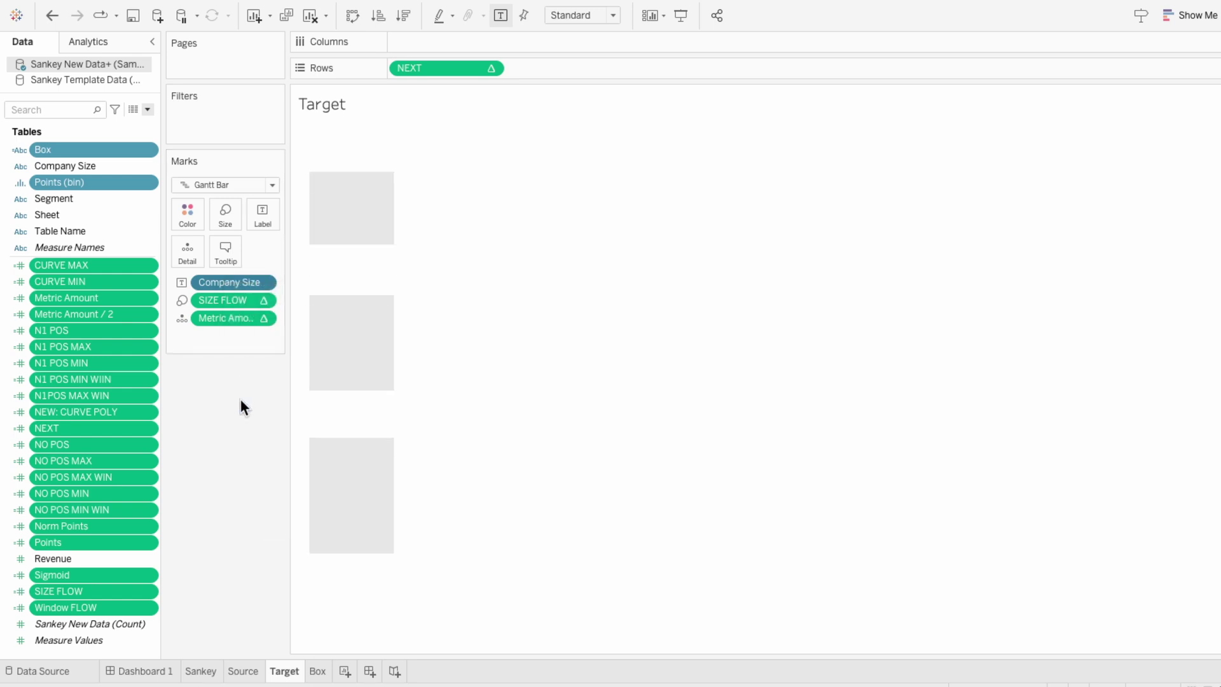
pyautogui.click(148, 673)
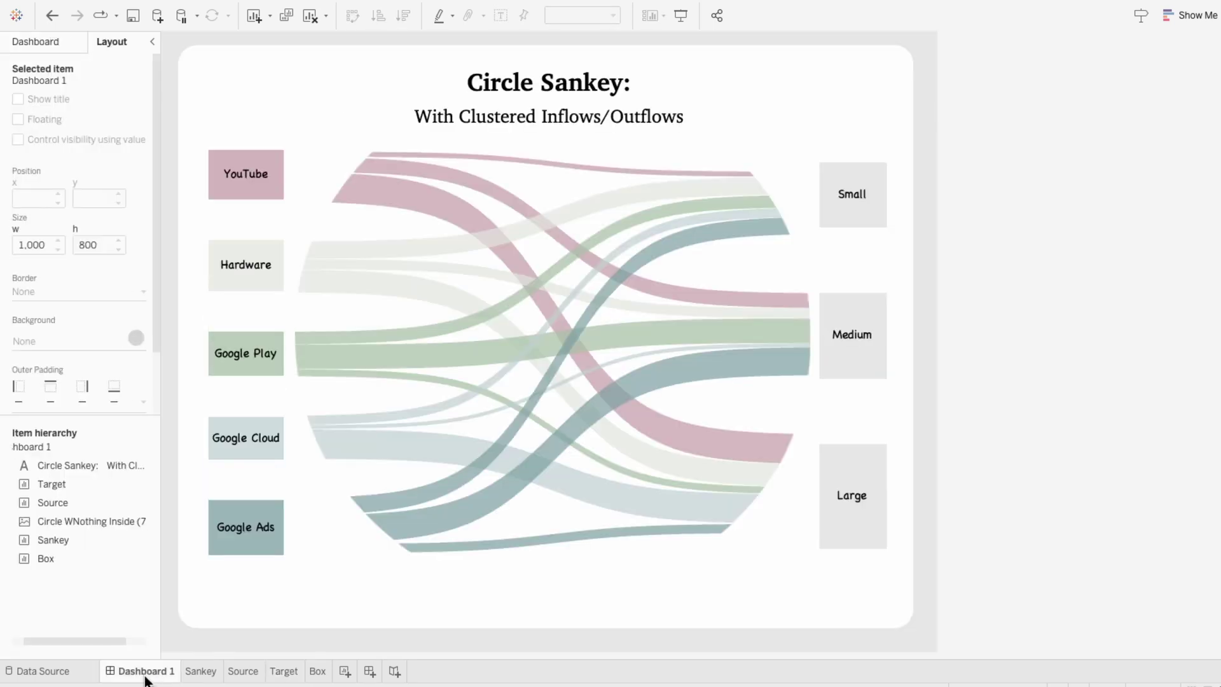
pyautogui.click(200, 673)
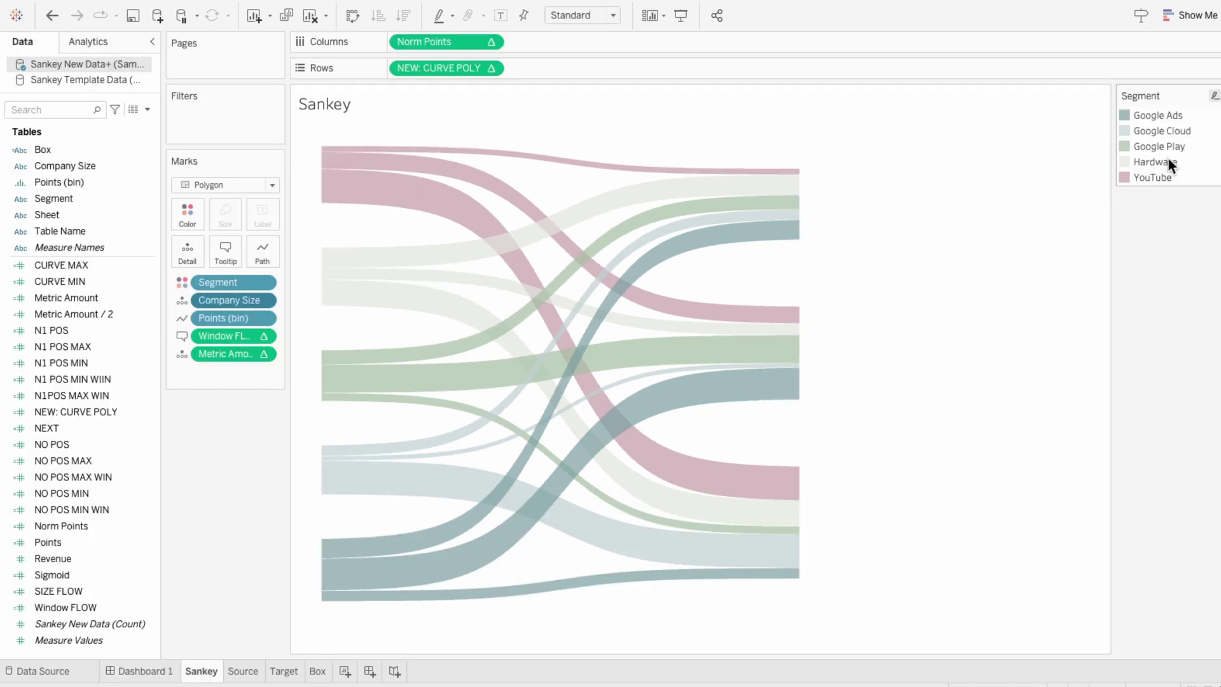
pyautogui.click(1215, 96)
pyautogui.click(1111, 111)
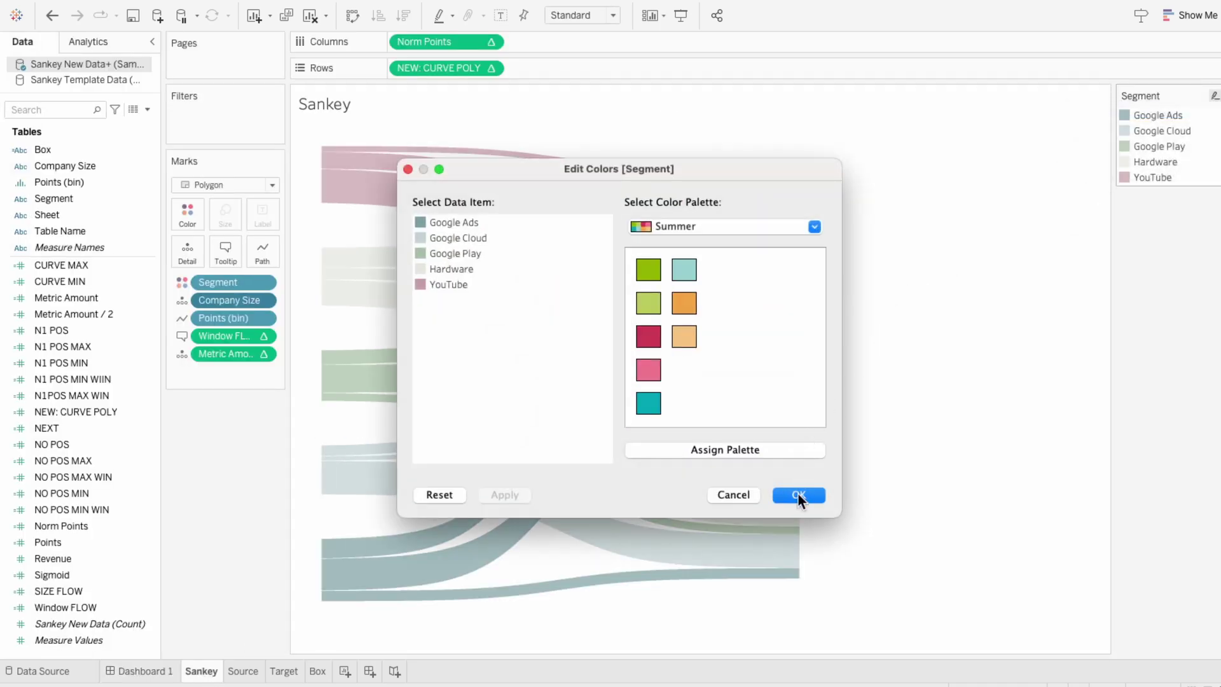
pyautogui.click(799, 496)
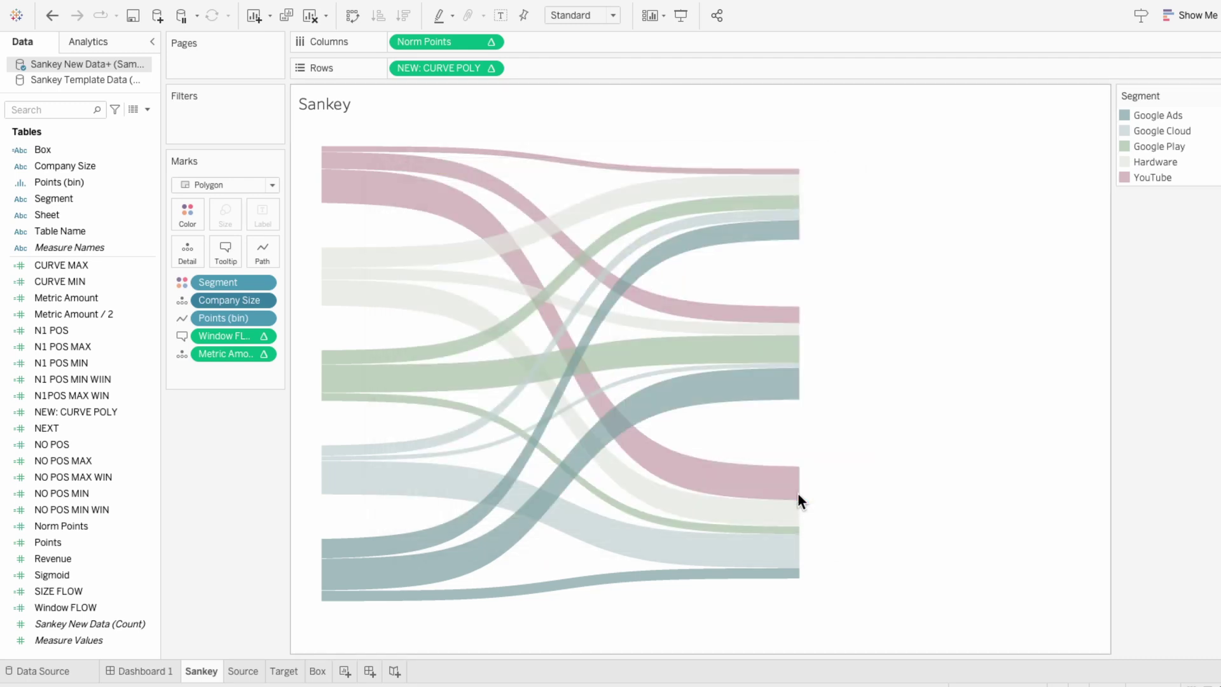
pyautogui.click(143, 672)
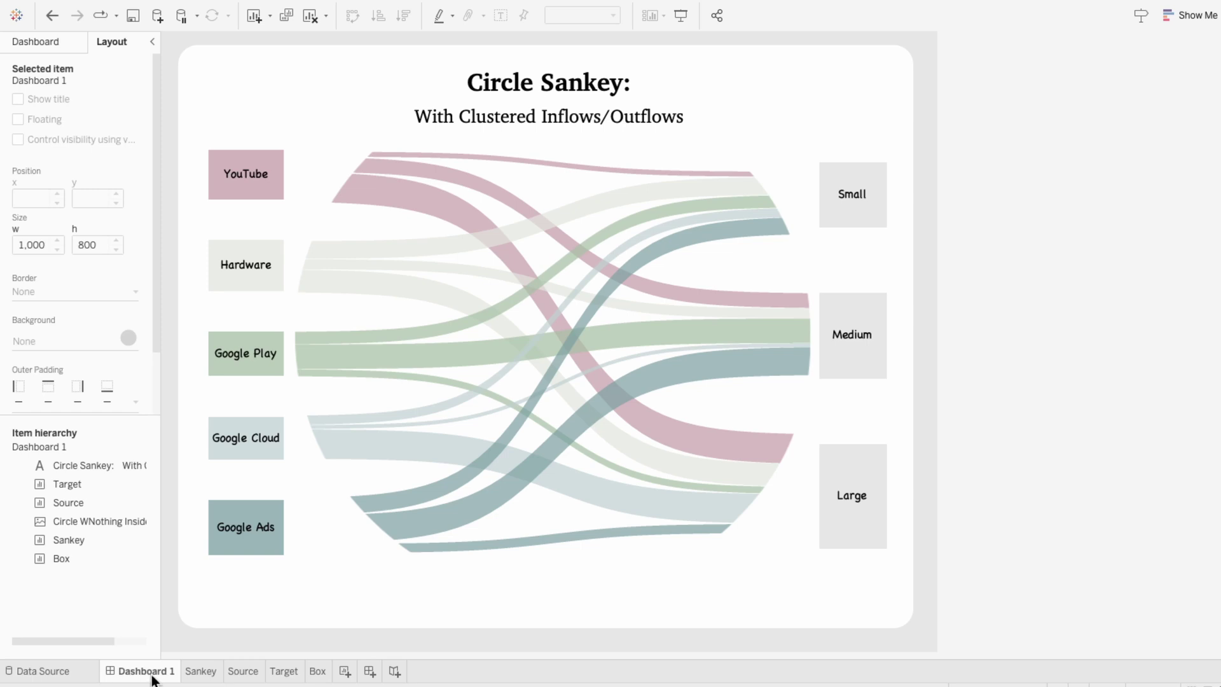
# Delete the floating circle image and trim the Target column's top and bottom edges.
pyautogui.click(779, 138)
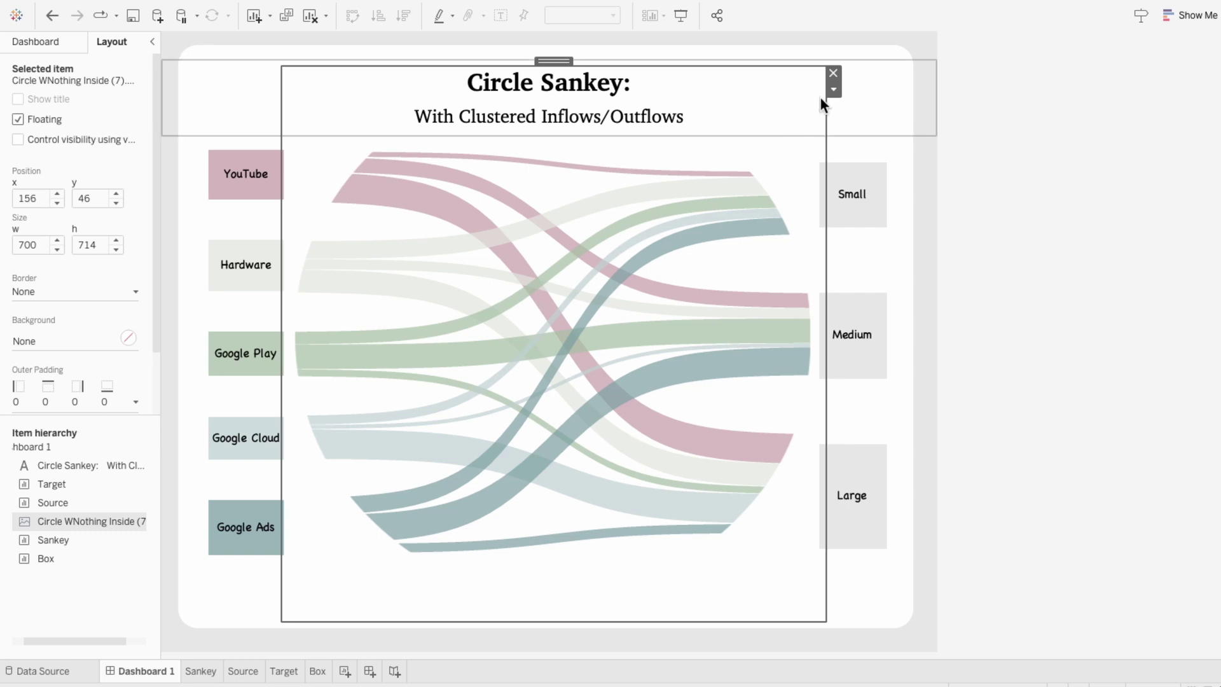
pyautogui.click(835, 74)
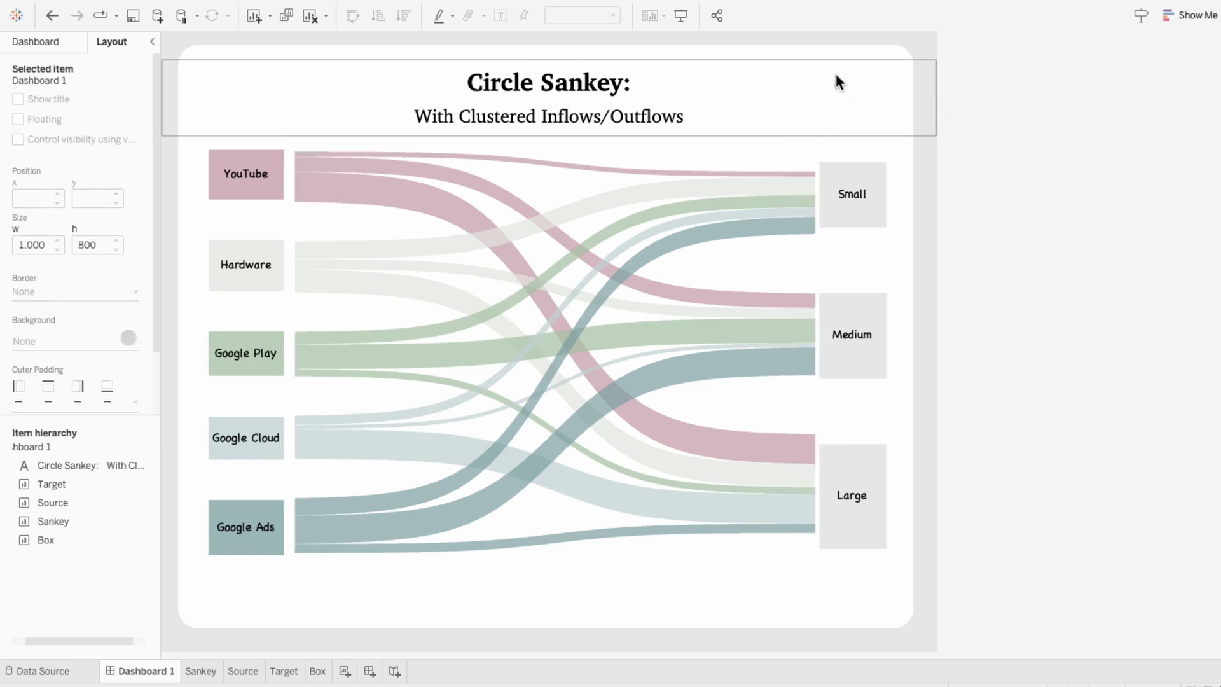
pyautogui.click(854, 140)
pyautogui.moveTo(854, 140); pyautogui.dragTo(854, 149)
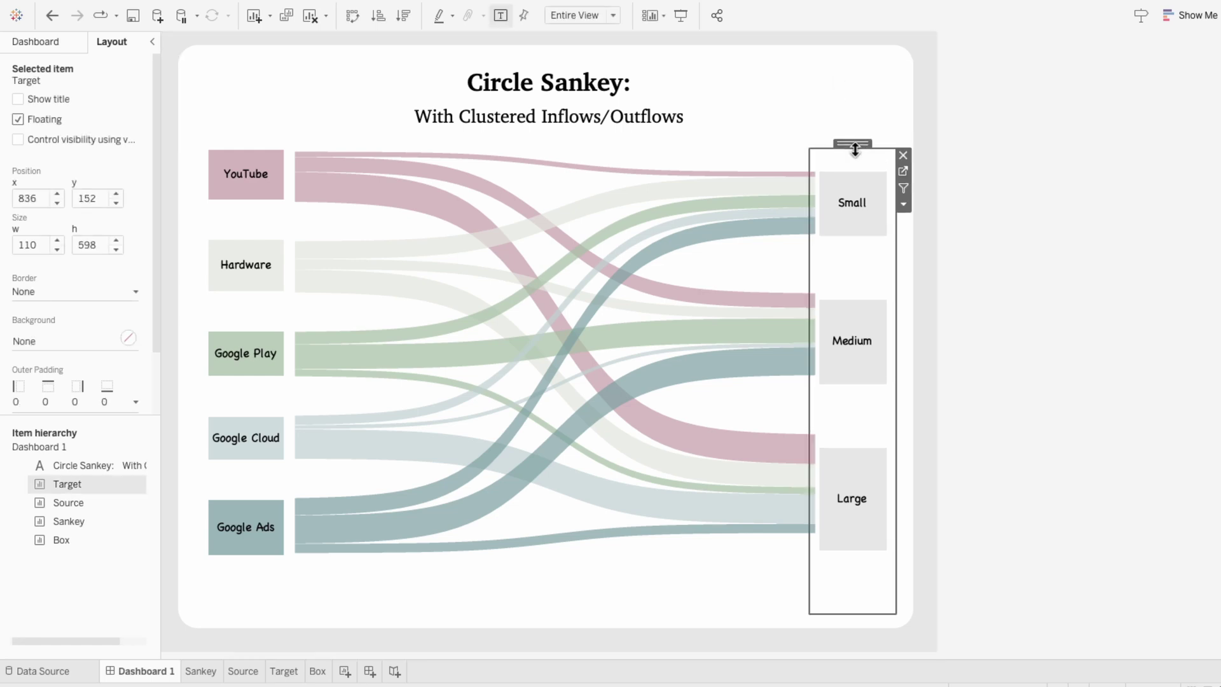
pyautogui.moveTo(840, 614); pyautogui.dragTo(840, 598)
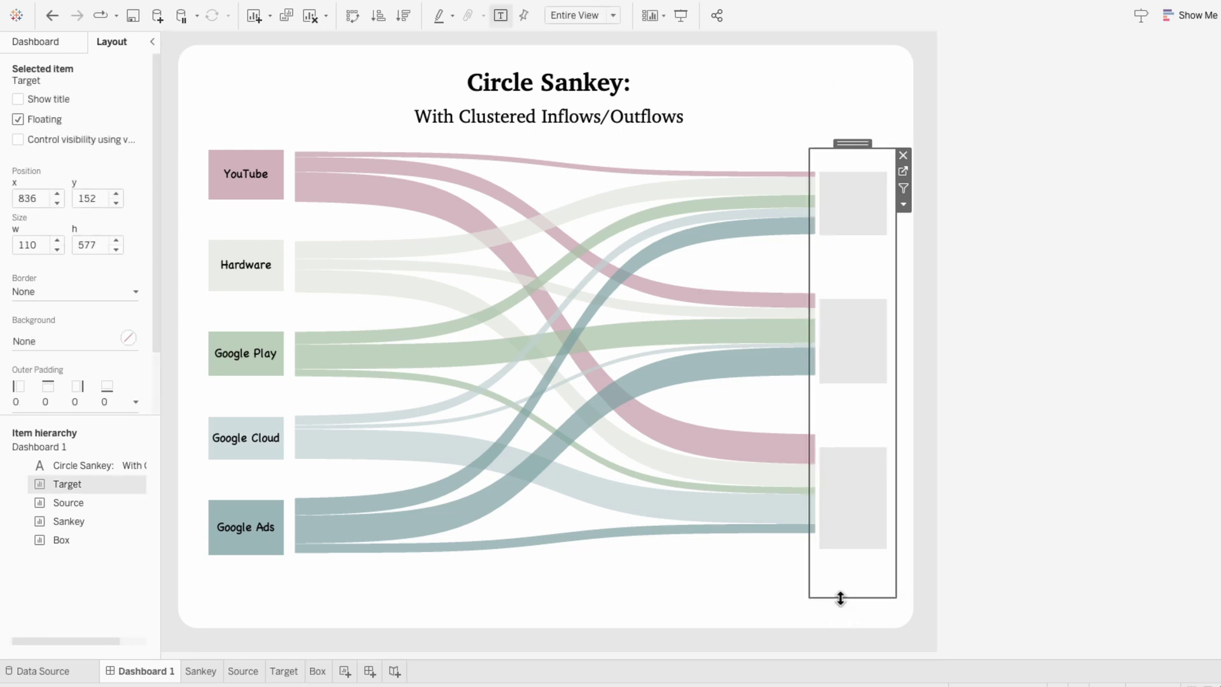
pyautogui.click(1043, 542)
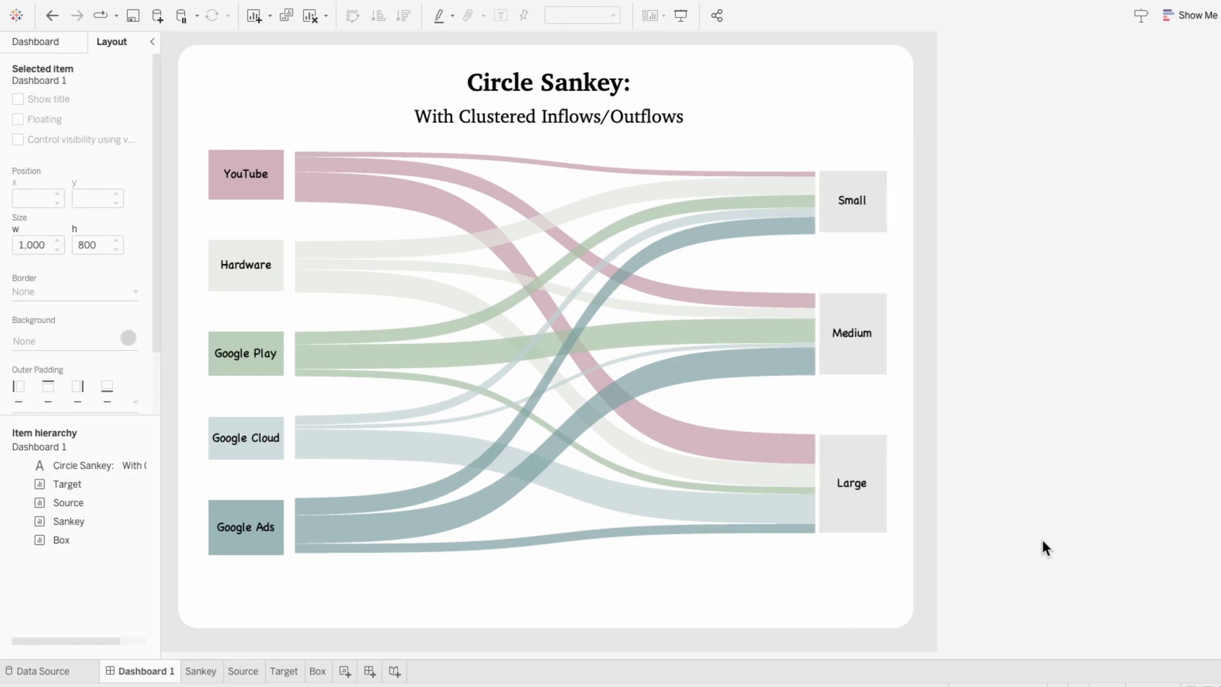
pyautogui.moveTo(650, 439)
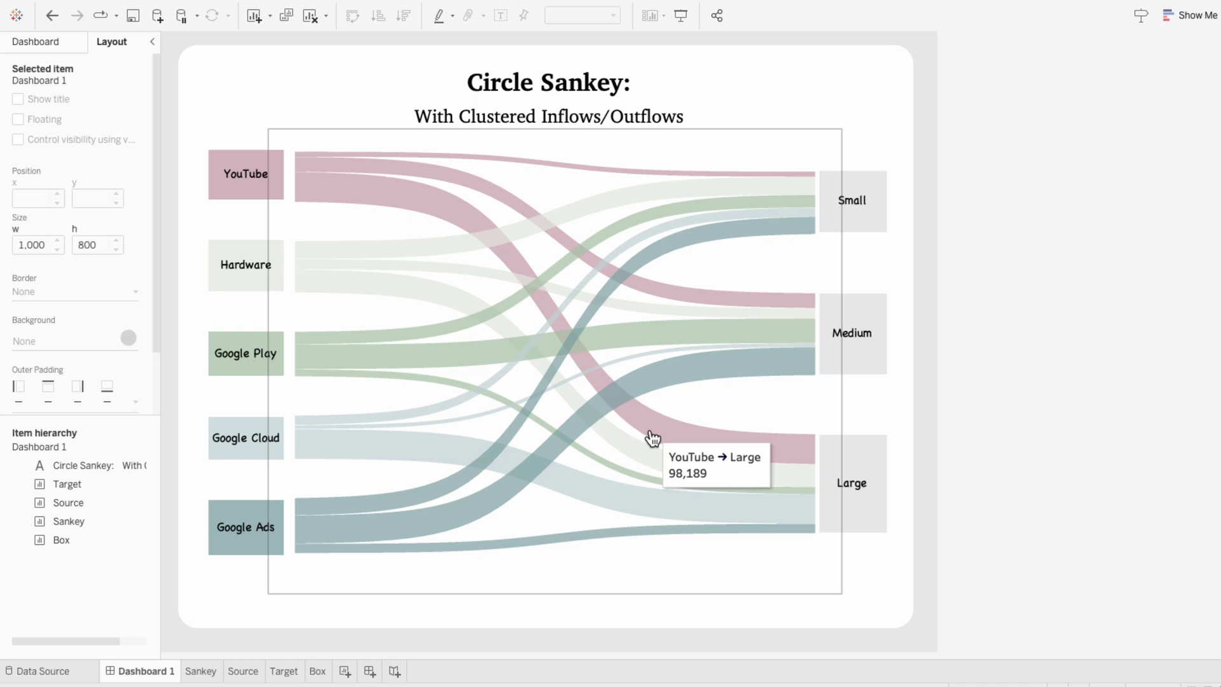
pyautogui.moveTo(841, 471)
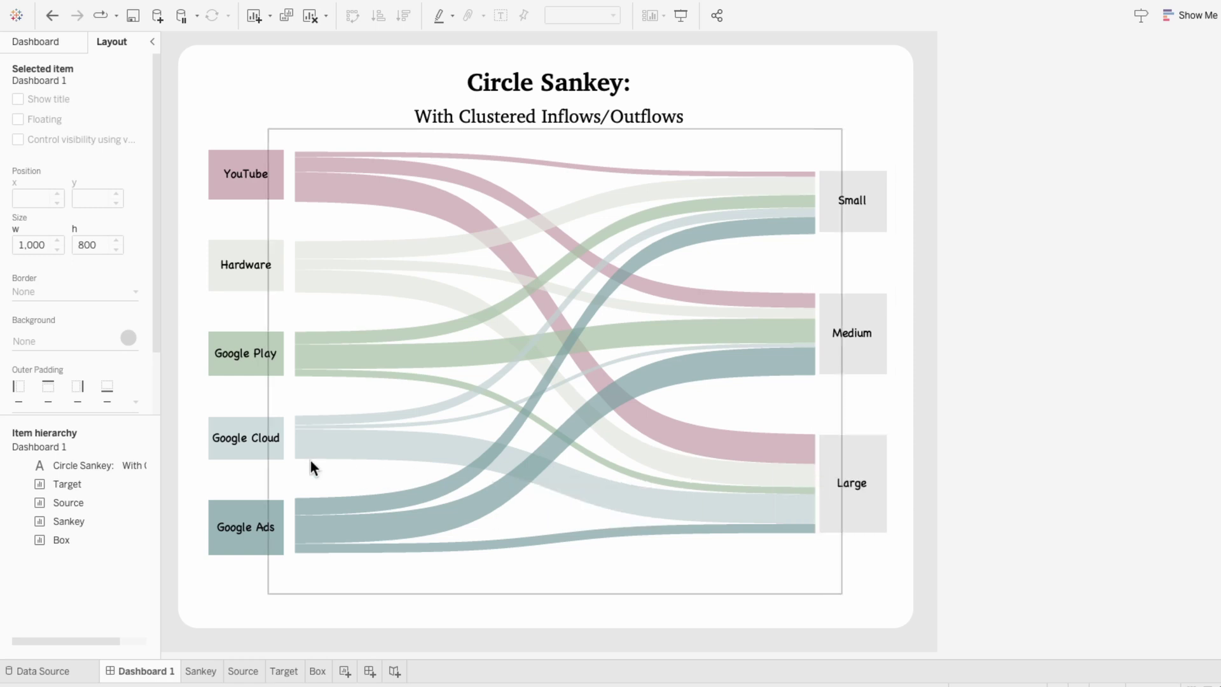
pyautogui.moveTo(253, 450)
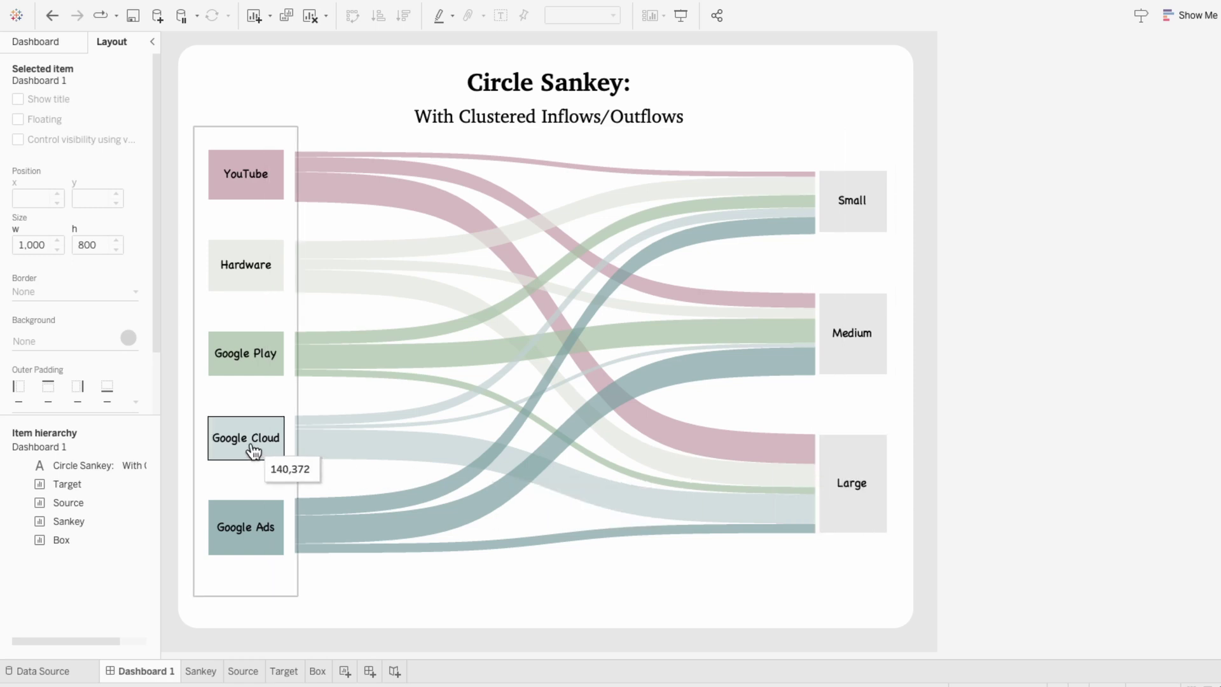